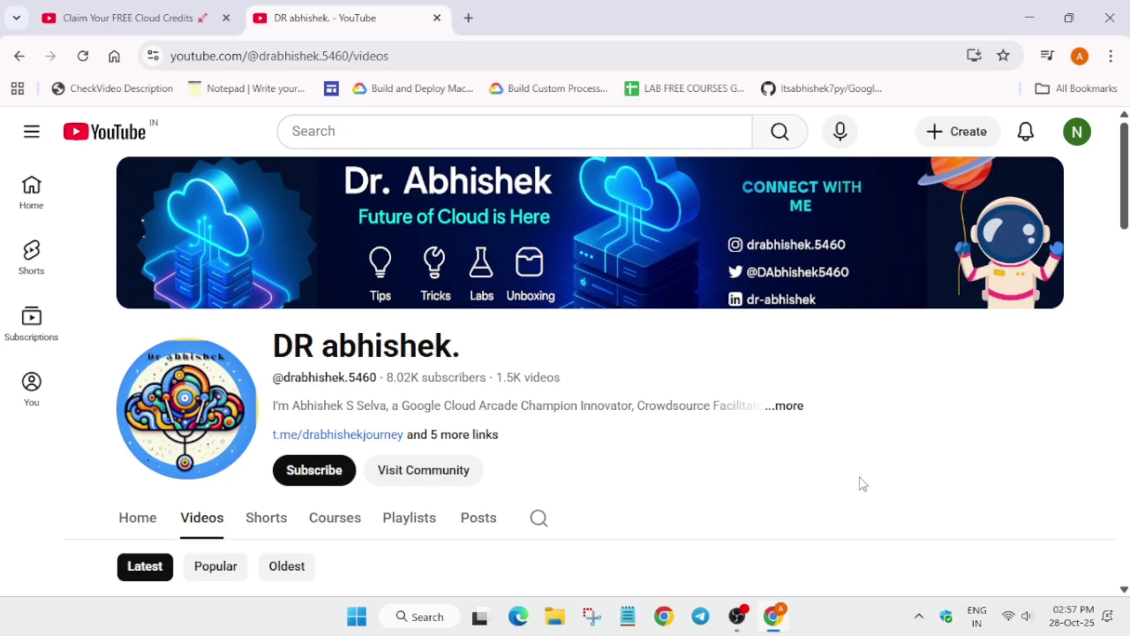
Scroll up and down through the YouTube channel's Videos list of latest uploads
{"action": "scroll", "coordinate": [820, 467], "scroll_direction": "down", "scroll_amount": 5}
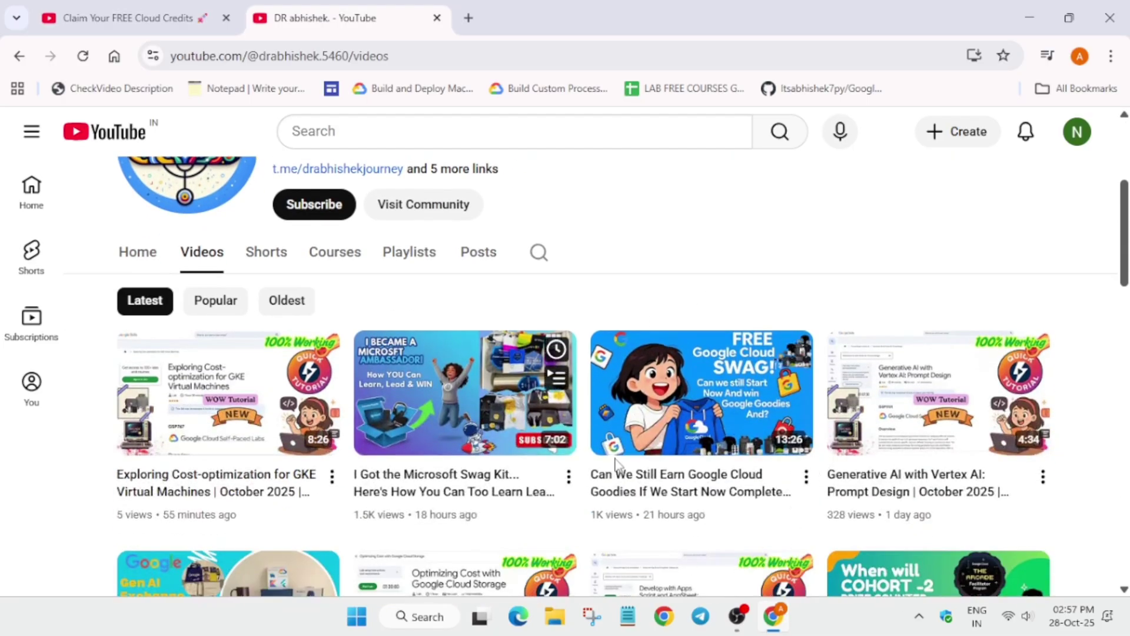
{"action": "mouse_move", "coordinate": [634, 471]}
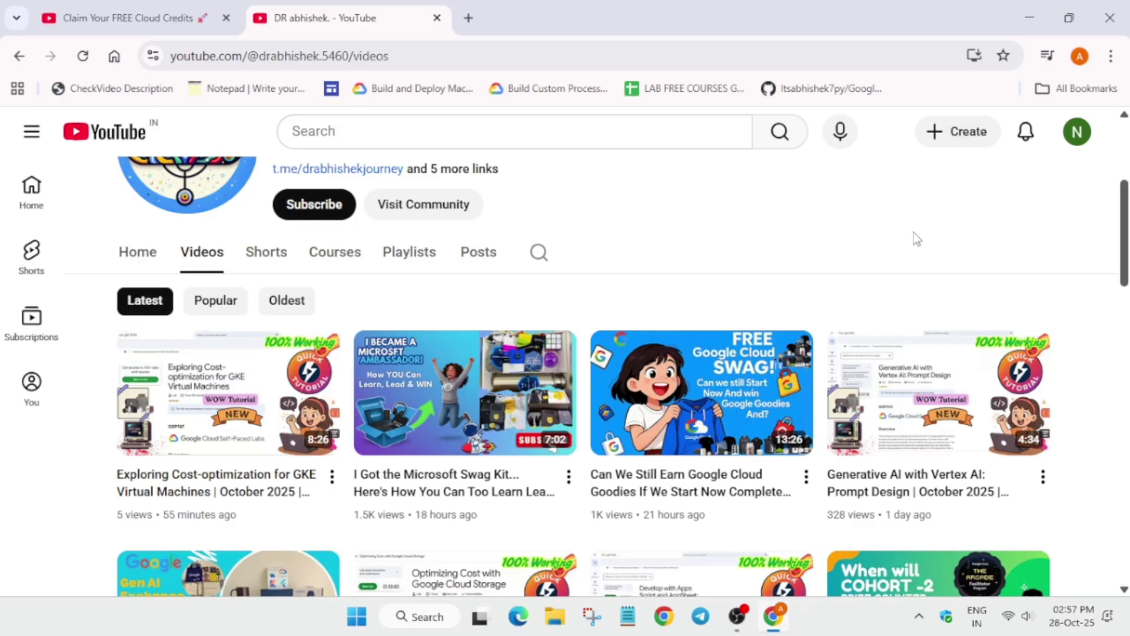
{"action": "scroll", "coordinate": [919, 233], "scroll_direction": "down", "scroll_amount": 9}
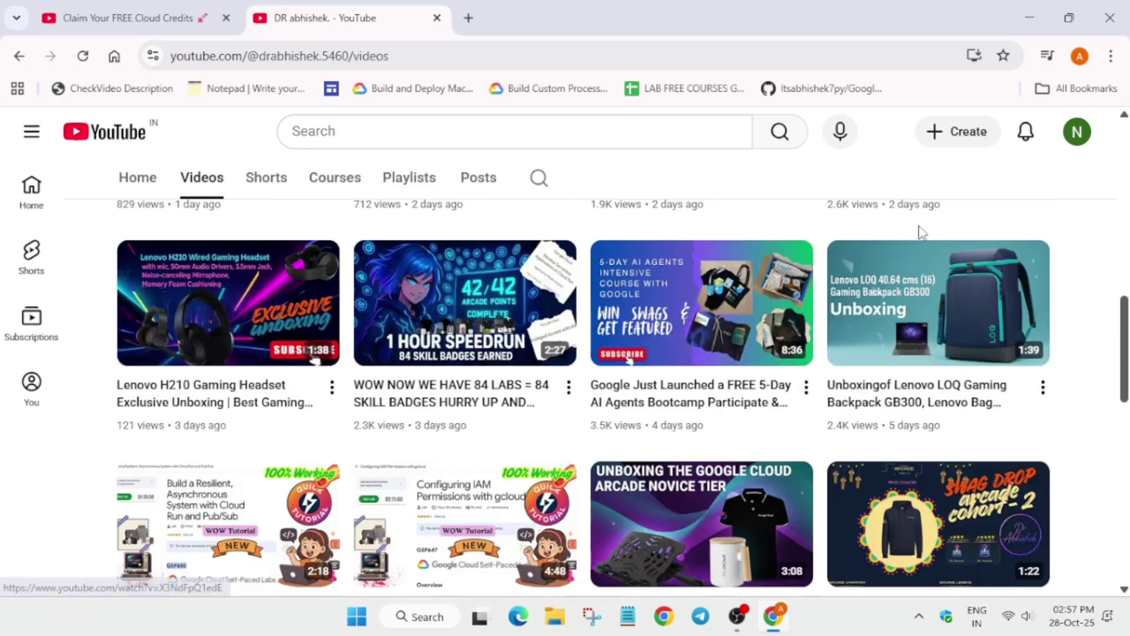
{"action": "mouse_move", "coordinate": [422, 336]}
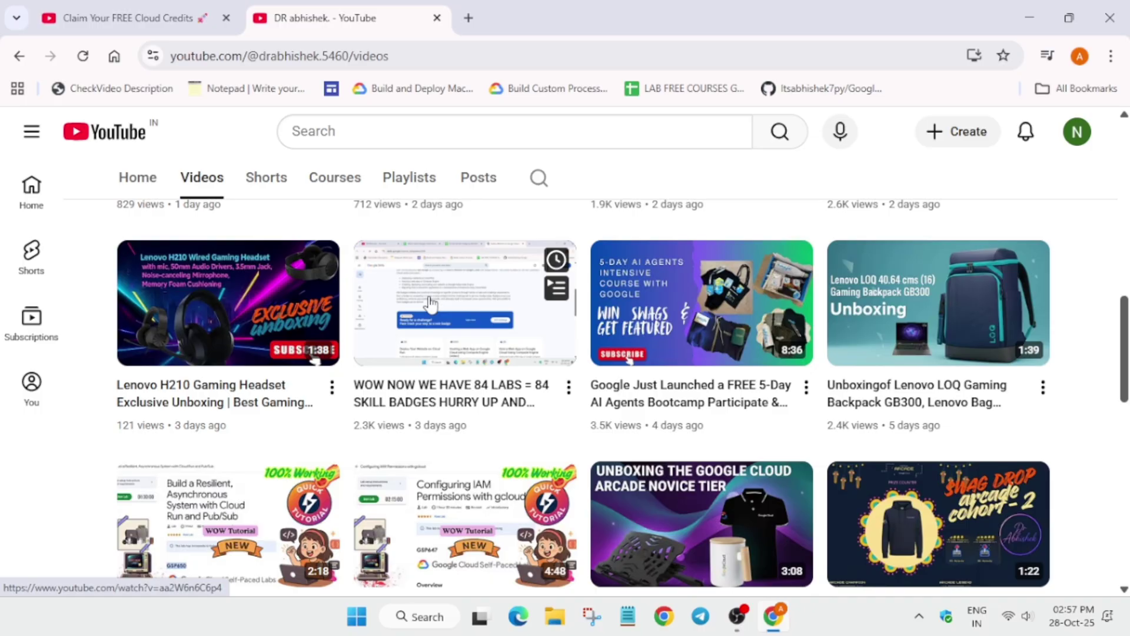
{"action": "scroll", "coordinate": [667, 369], "scroll_direction": "up", "scroll_amount": 3}
{"action": "scroll", "coordinate": [667, 369], "scroll_direction": "up", "scroll_amount": 9}
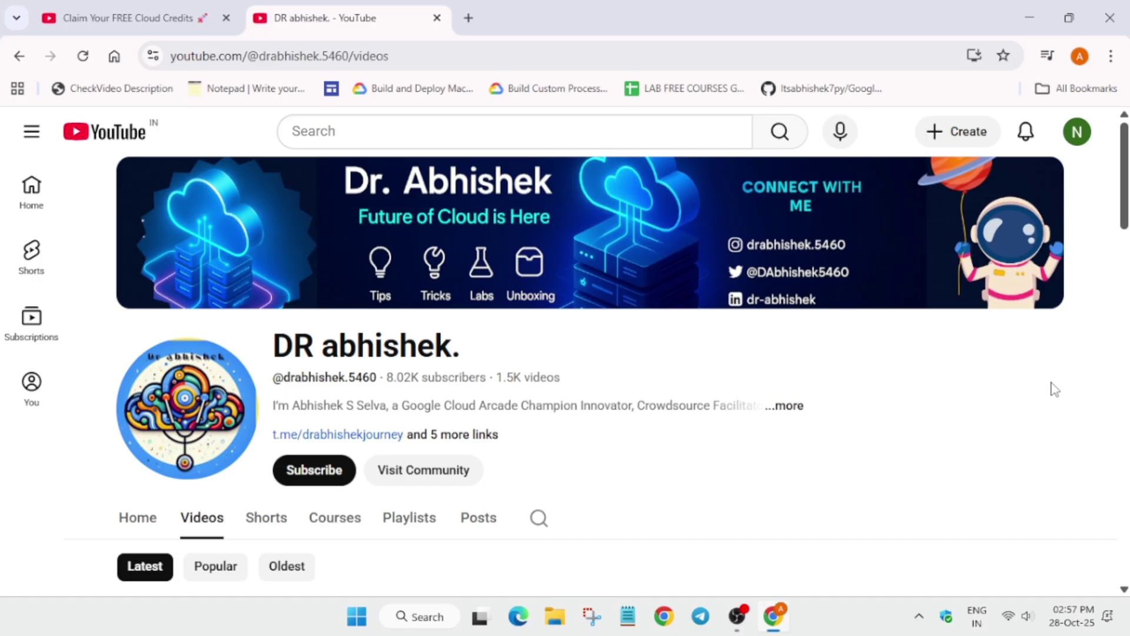
{"action": "scroll", "coordinate": [1054, 388], "scroll_direction": "down", "scroll_amount": 4}
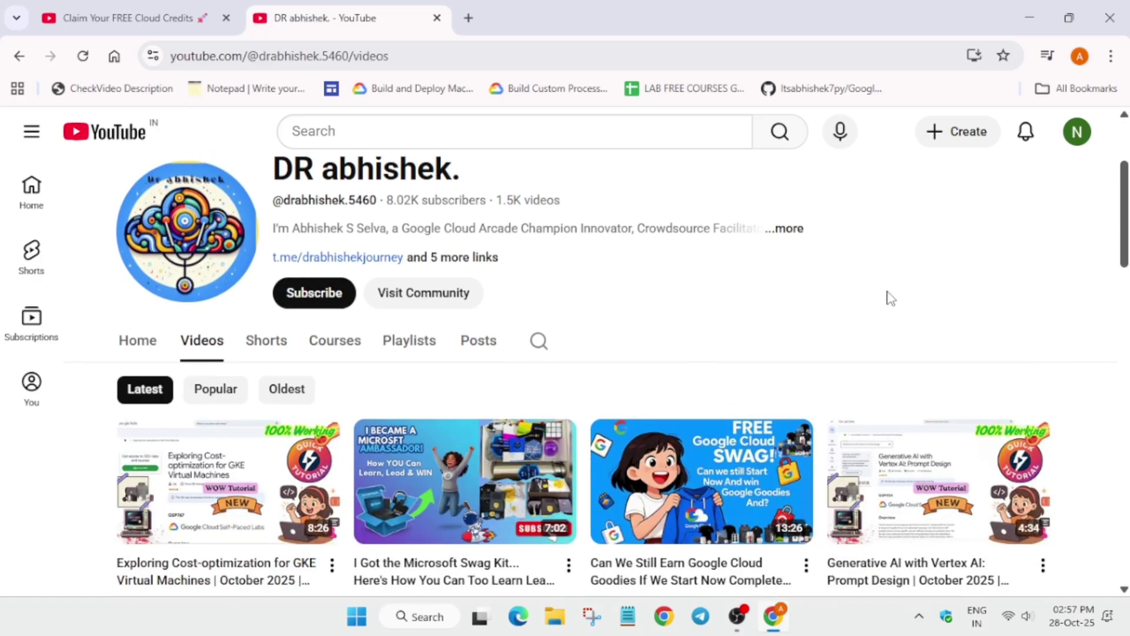
{"action": "scroll", "coordinate": [887, 291], "scroll_direction": "down", "scroll_amount": 2}
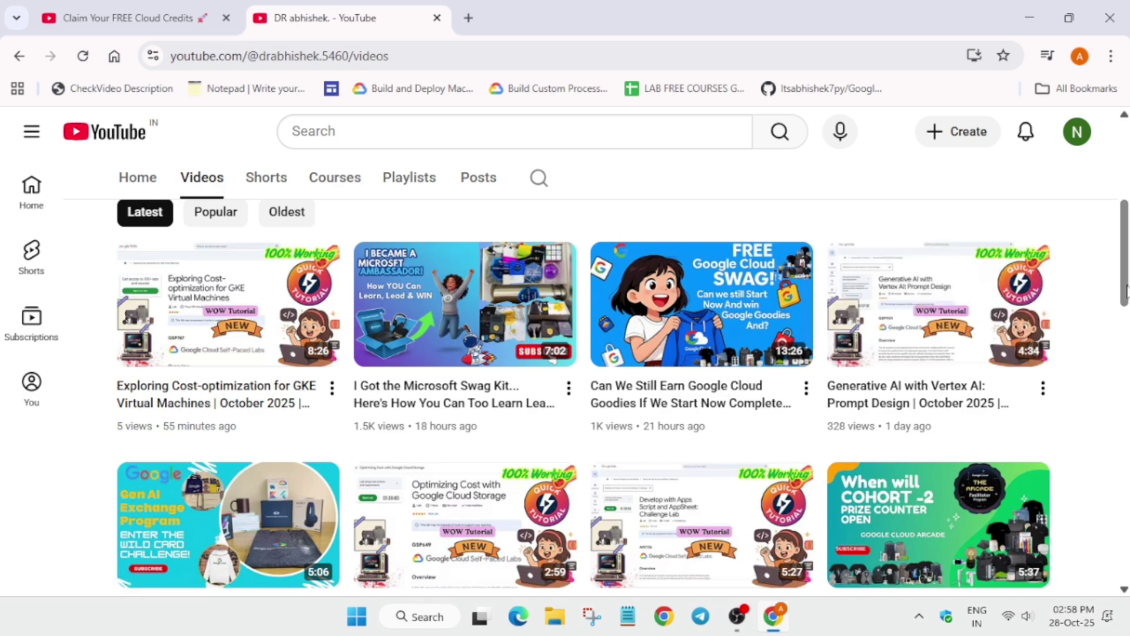
Switch to the Claim Your FREE Cloud Credits video and scroll down its description
{"action": "left_click", "coordinate": [117, 18]}
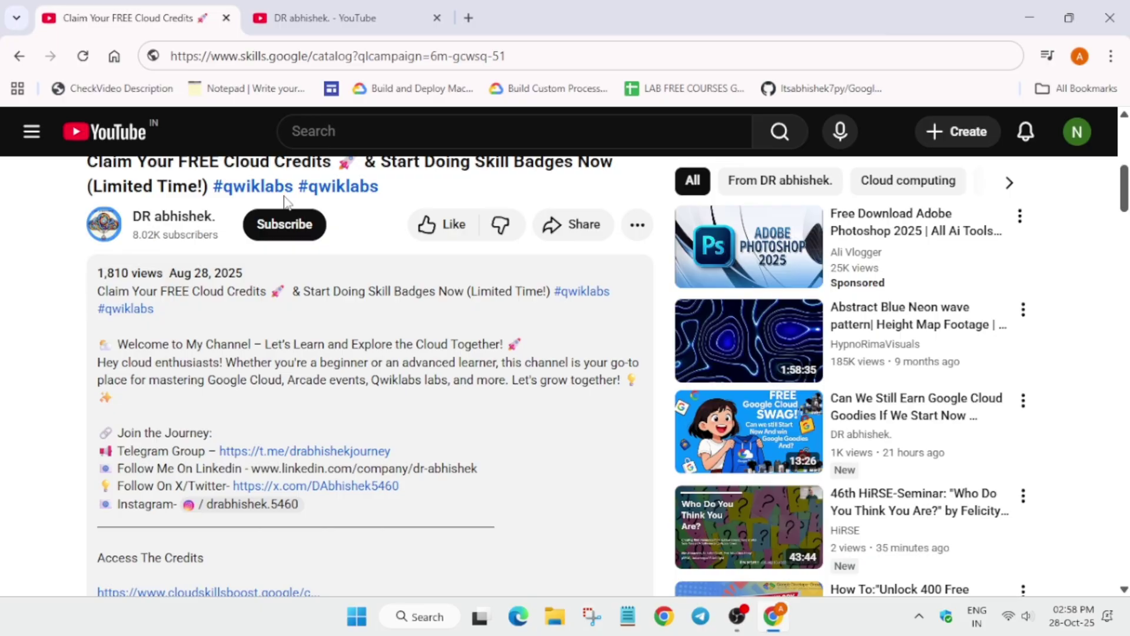
{"action": "scroll", "coordinate": [120, 432], "scroll_direction": "down", "scroll_amount": 5}
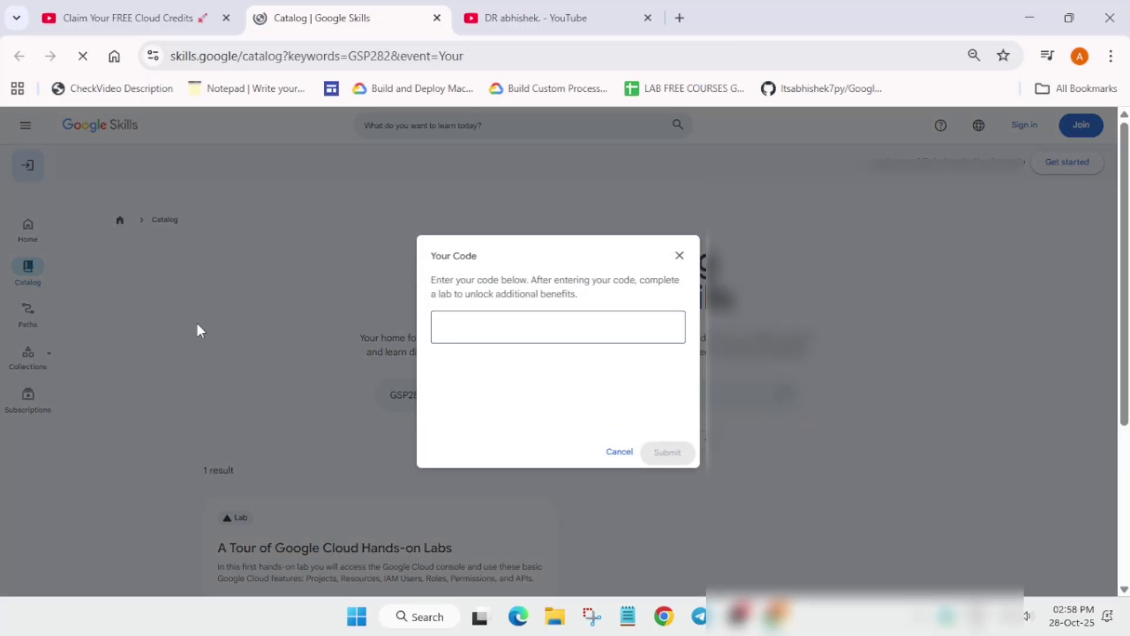
Copy the access code from the video description, paste it into Your Code, pass reCAPTCHA and submit
{"action": "left_click", "coordinate": [62, 5]}
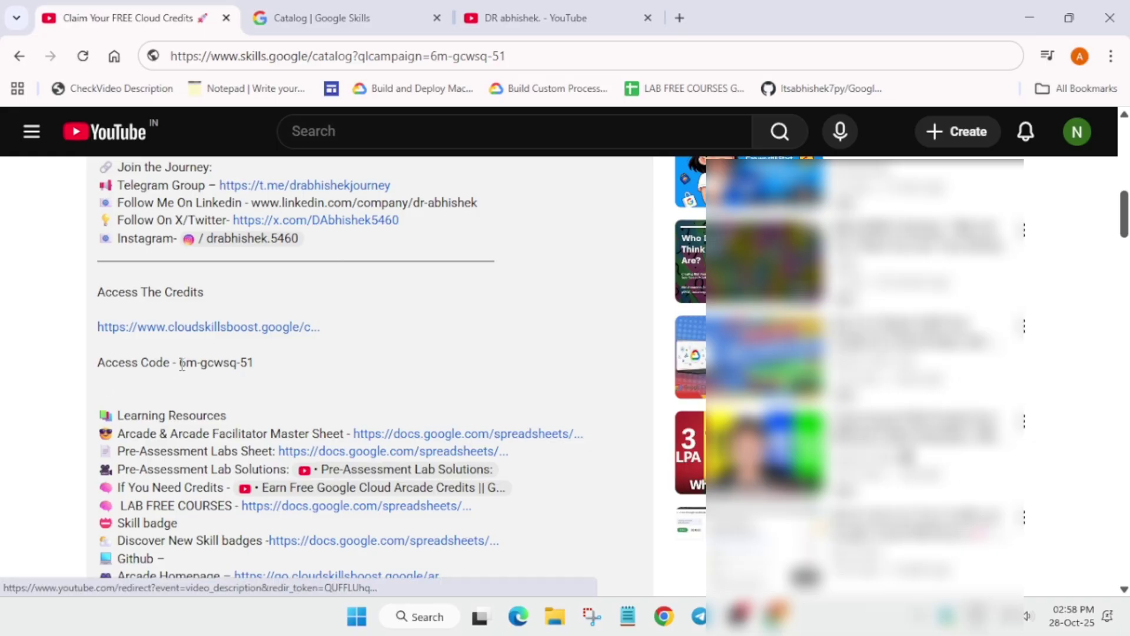
{"action": "left_click_drag", "start_coordinate": [178, 364], "coordinate": [311, 371]}
{"action": "key", "text": "ctrl+c"}
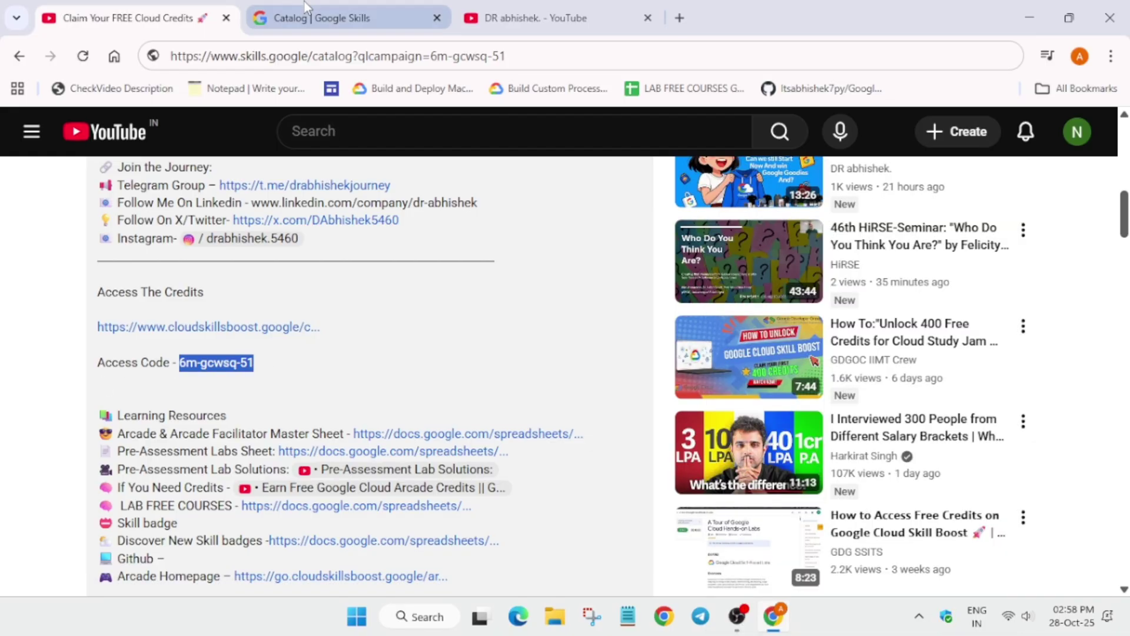
{"action": "left_click", "coordinate": [312, 18]}
{"action": "key", "text": "ctrl+v"}
{"action": "left_click", "coordinate": [468, 401]}
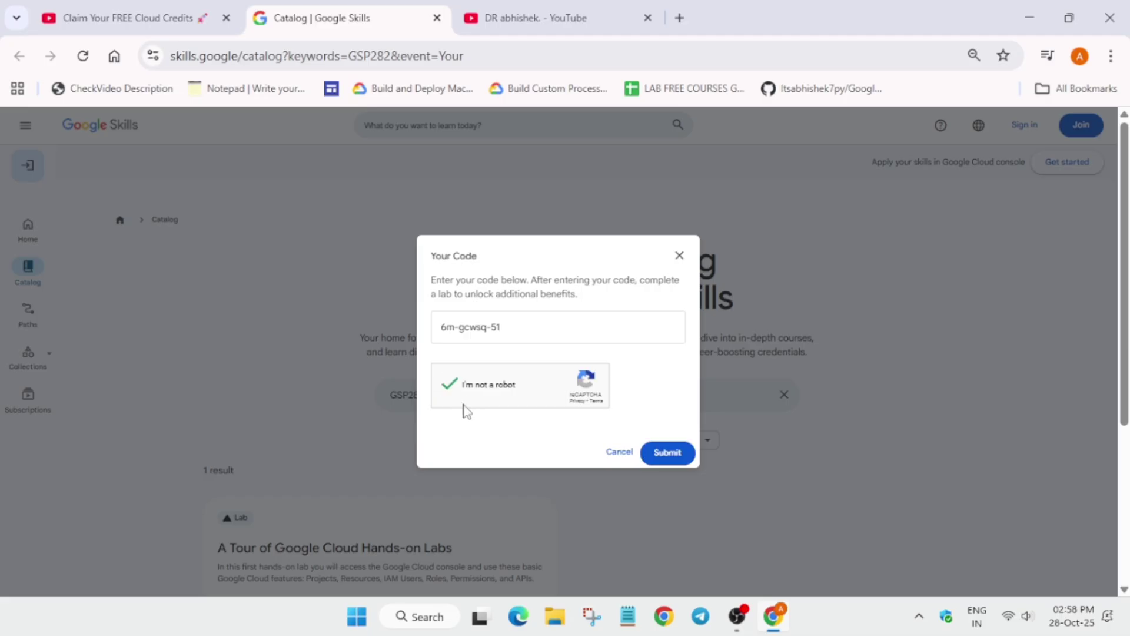
{"action": "left_click", "coordinate": [677, 453]}
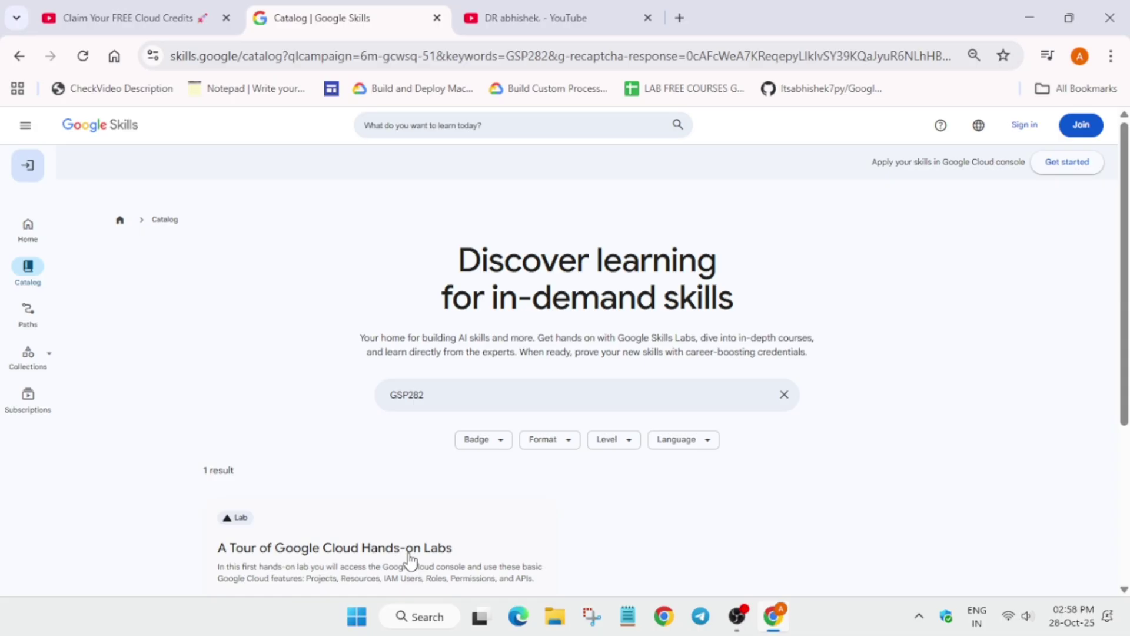
Open the GSP282 result 'A Tour of Google Cloud Hands-on Labs' and sign in with Google
{"action": "left_click", "coordinate": [292, 571]}
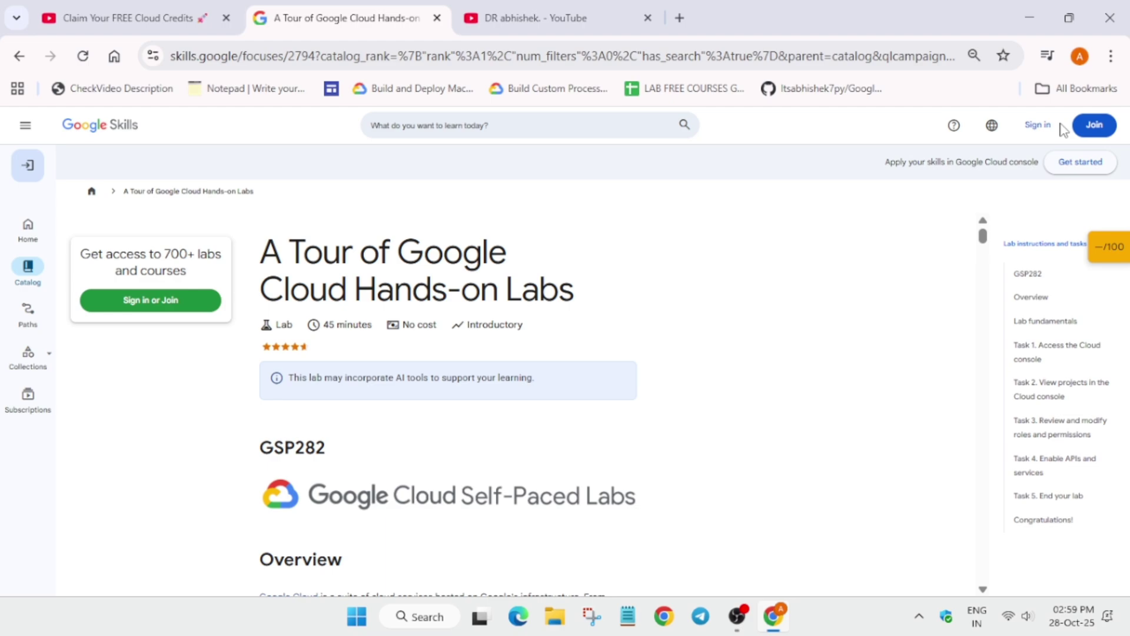
{"action": "left_click", "coordinate": [1036, 124]}
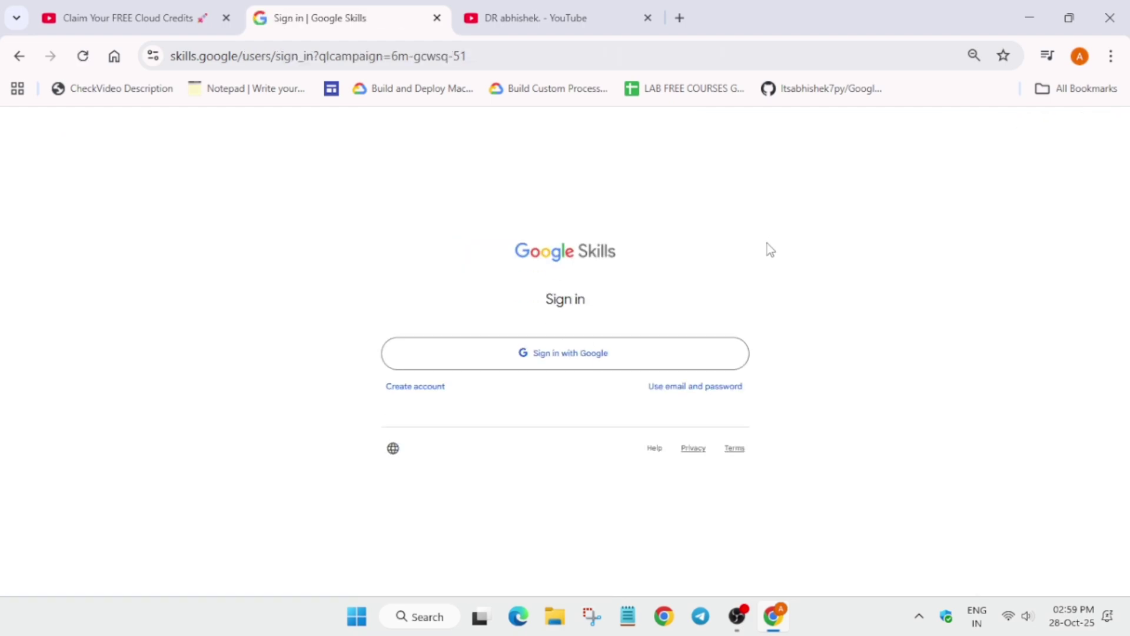
{"action": "left_click", "coordinate": [602, 361]}
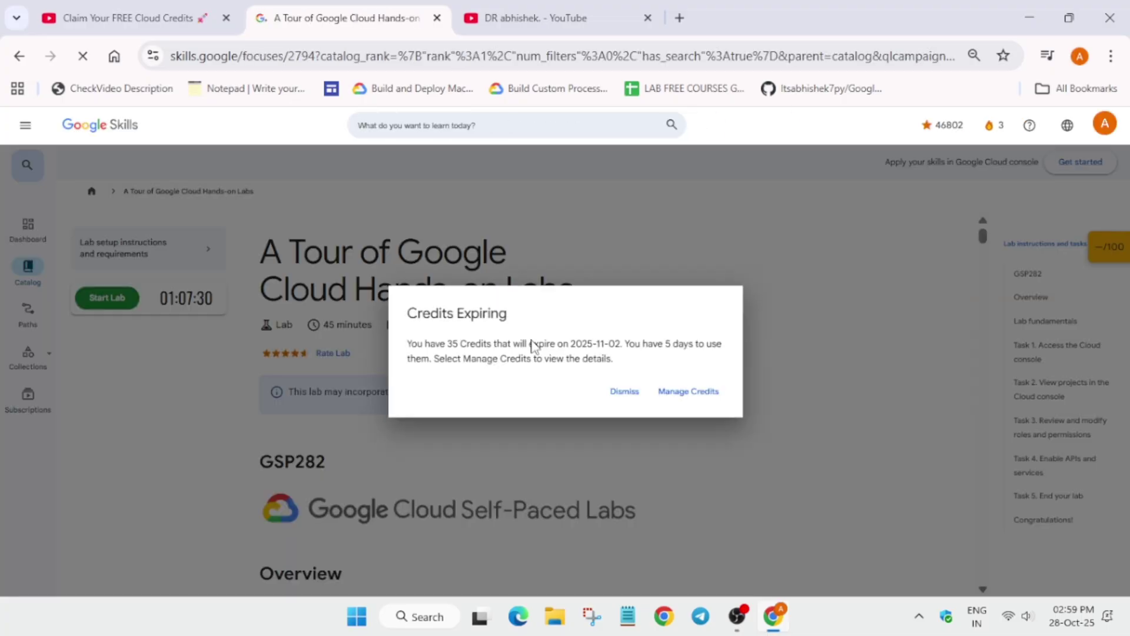
Dismiss the Credits Expiring notice, start the GSP282 lab, and highlight its 00:59:58 countdown
{"action": "left_click", "coordinate": [623, 400]}
{"action": "left_click", "coordinate": [125, 309]}
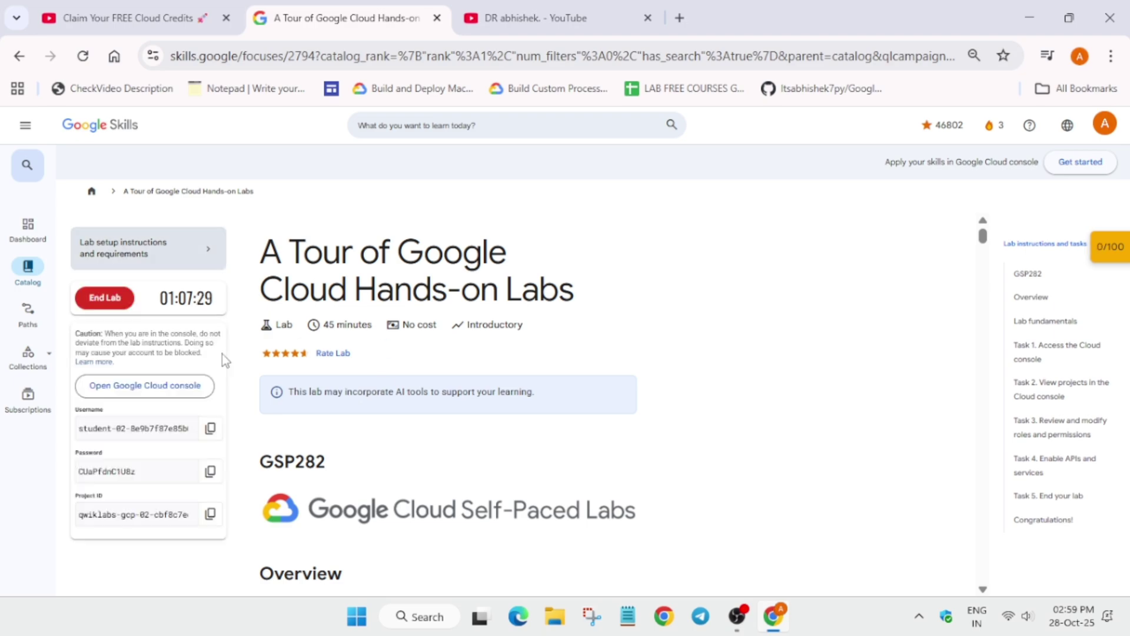
{"action": "left_click_drag", "start_coordinate": [160, 301], "coordinate": [236, 301]}
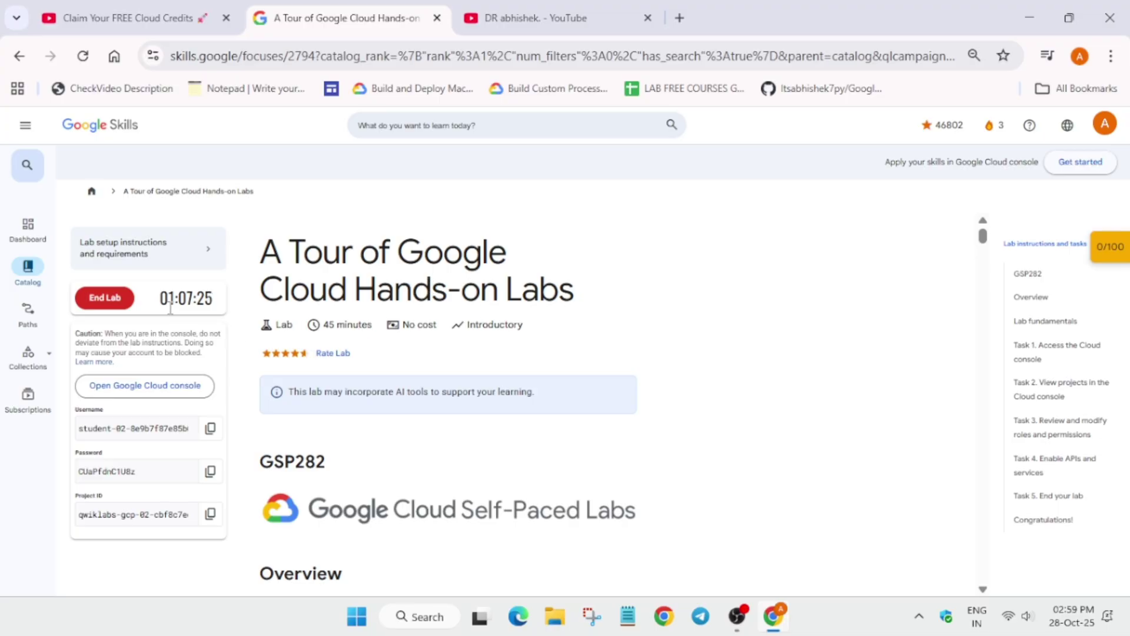
{"action": "left_click_drag", "start_coordinate": [160, 300], "coordinate": [233, 305]}
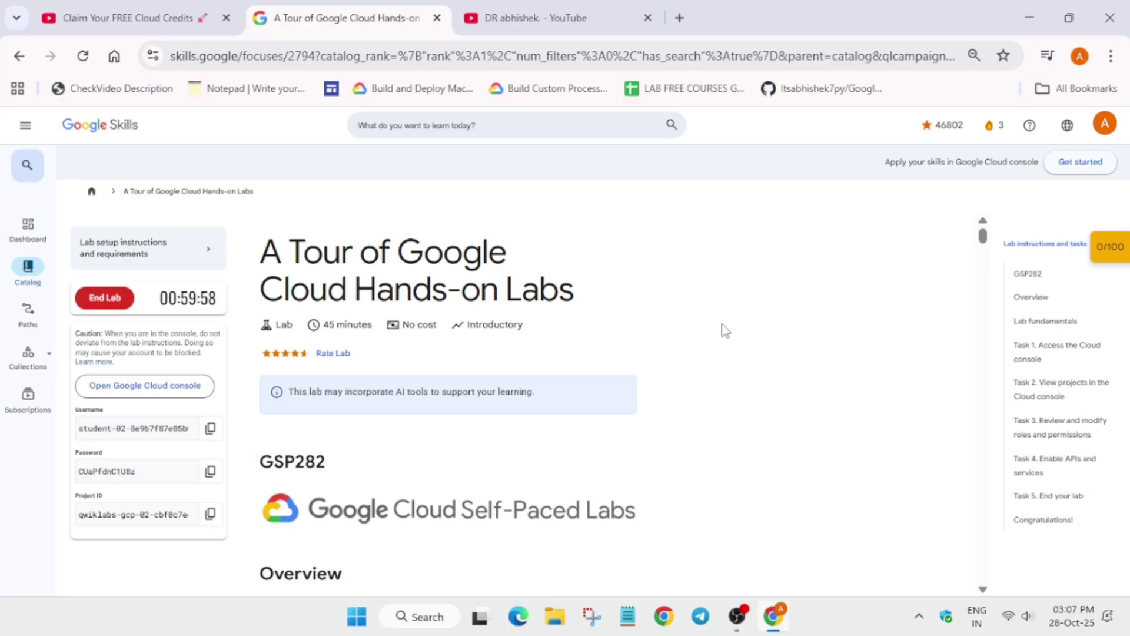
End the GSP282 lab, skip the rating, and open Subscriptions from the Starter badge
{"action": "left_click", "coordinate": [118, 305]}
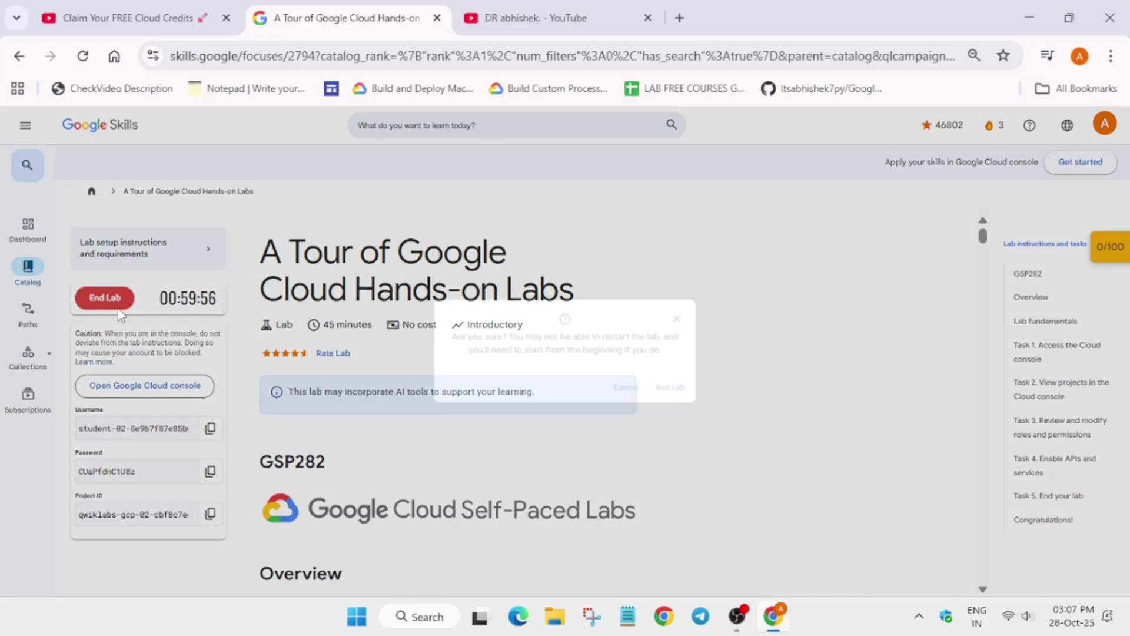
{"action": "left_click", "coordinate": [674, 389]}
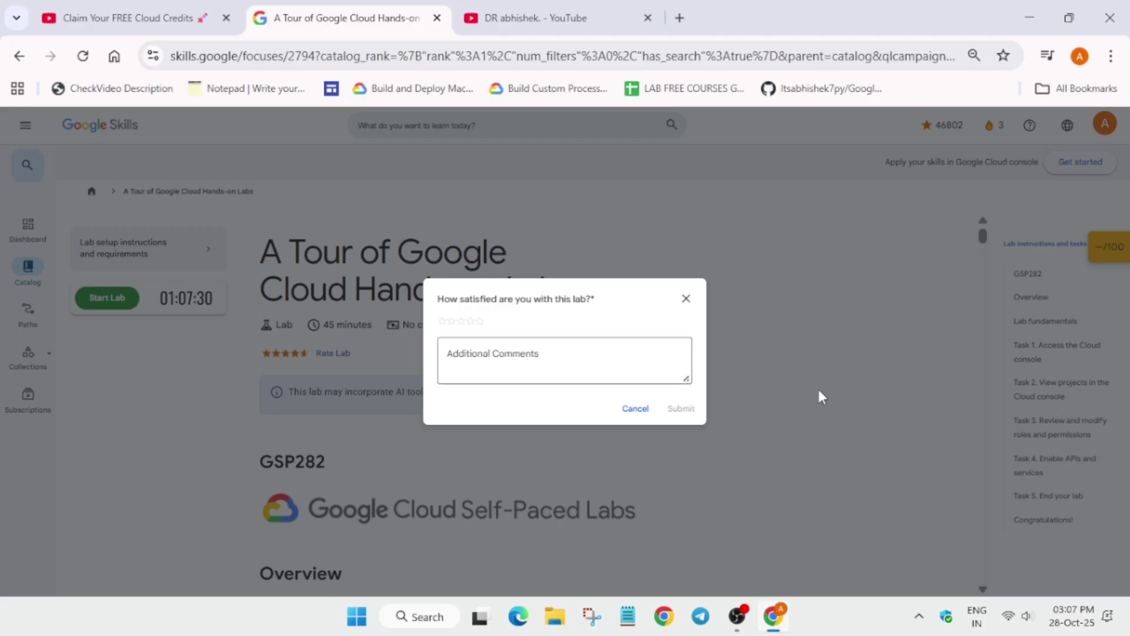
{"action": "left_click", "coordinate": [823, 396]}
{"action": "left_click", "coordinate": [1105, 125]}
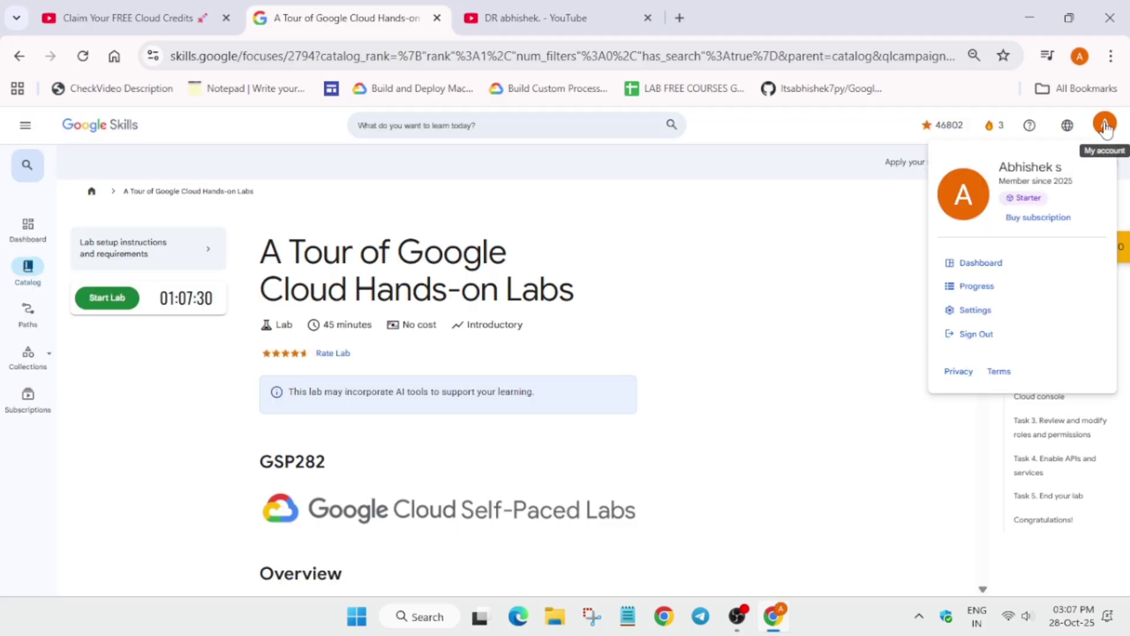
{"action": "left_click", "coordinate": [1035, 202]}
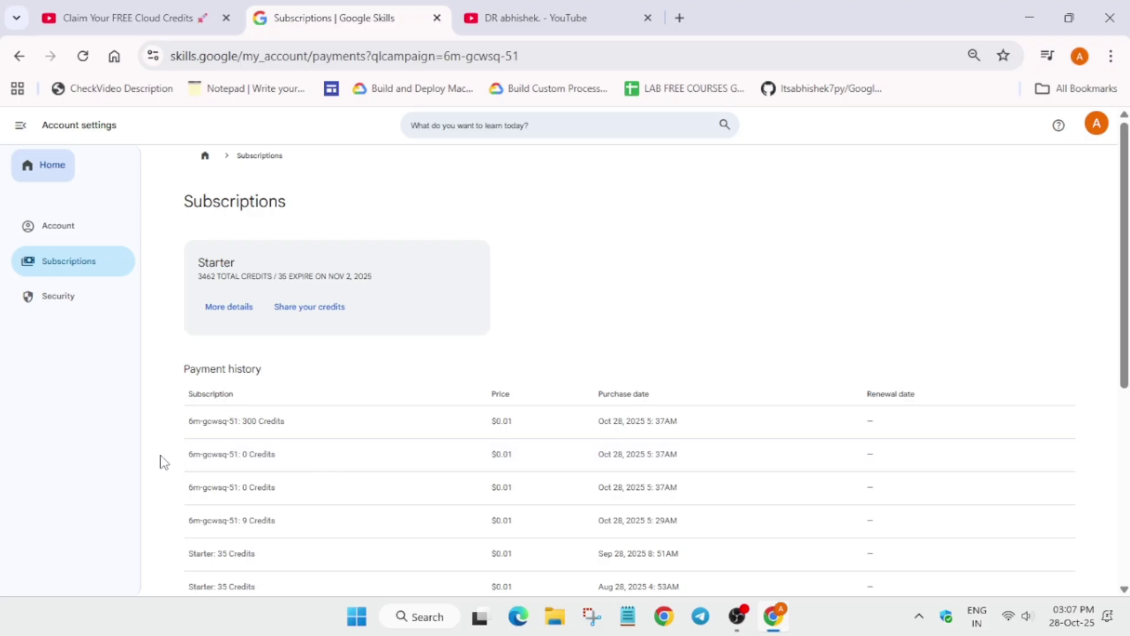
Highlight the new 300-credit rows in the payment history, then clear the selection
{"action": "left_click_drag", "start_coordinate": [159, 461], "coordinate": [289, 464]}
{"action": "left_click", "coordinate": [286, 465]}
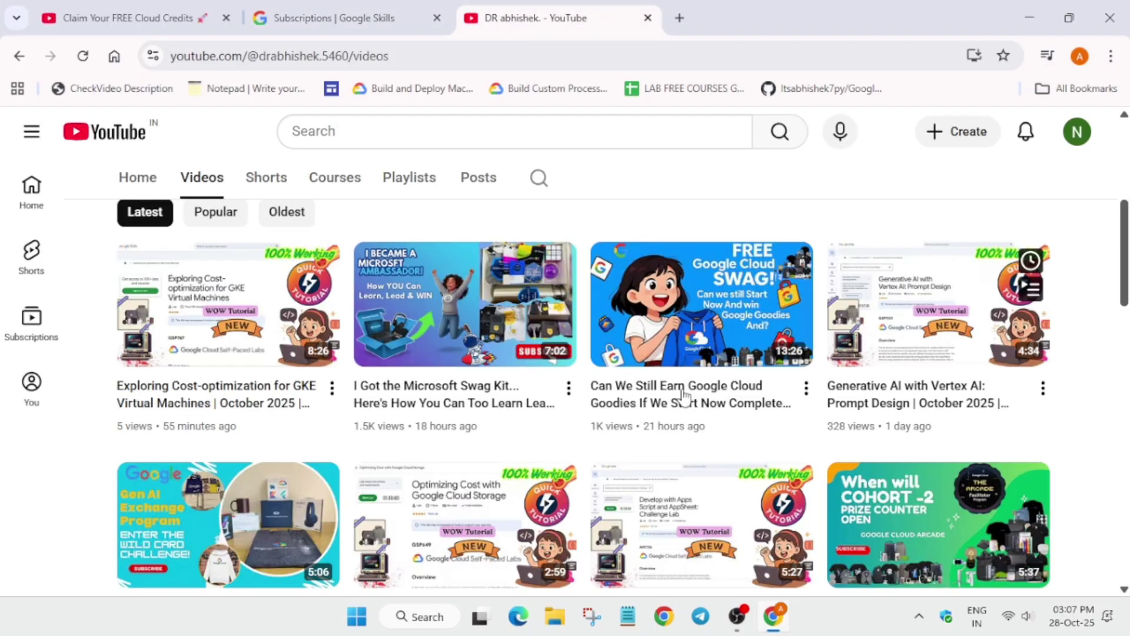
{"action": "scroll", "coordinate": [648, 339], "scroll_direction": "down", "scroll_amount": 4}
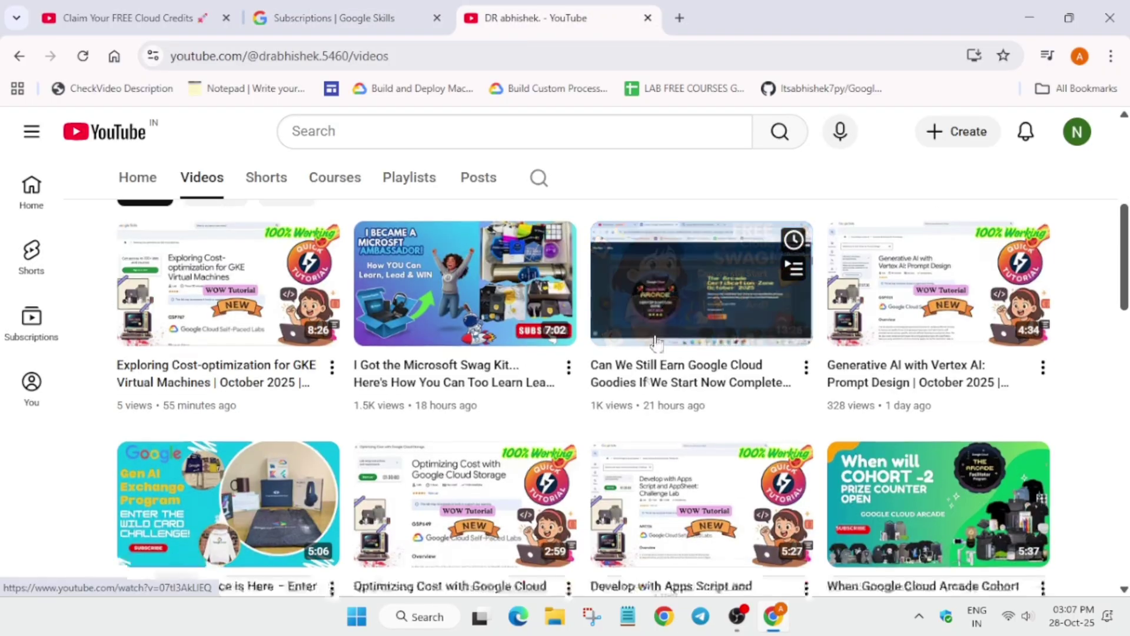
{"action": "scroll", "coordinate": [419, 513], "scroll_direction": "up", "scroll_amount": 5}
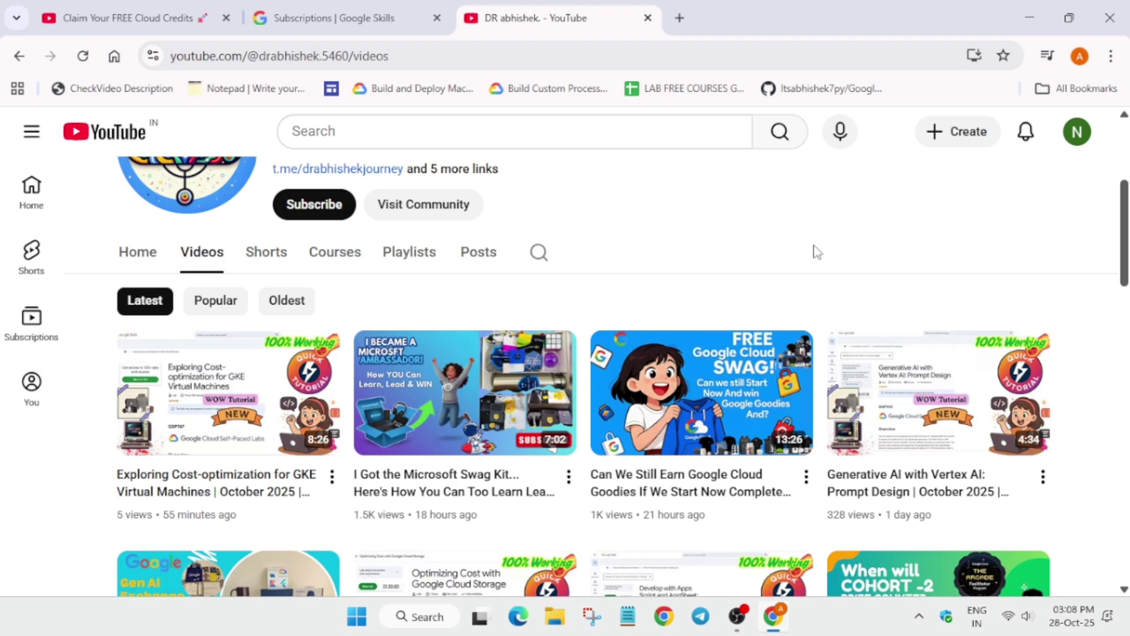
{"action": "scroll", "coordinate": [751, 243], "scroll_direction": "up", "scroll_amount": 4}
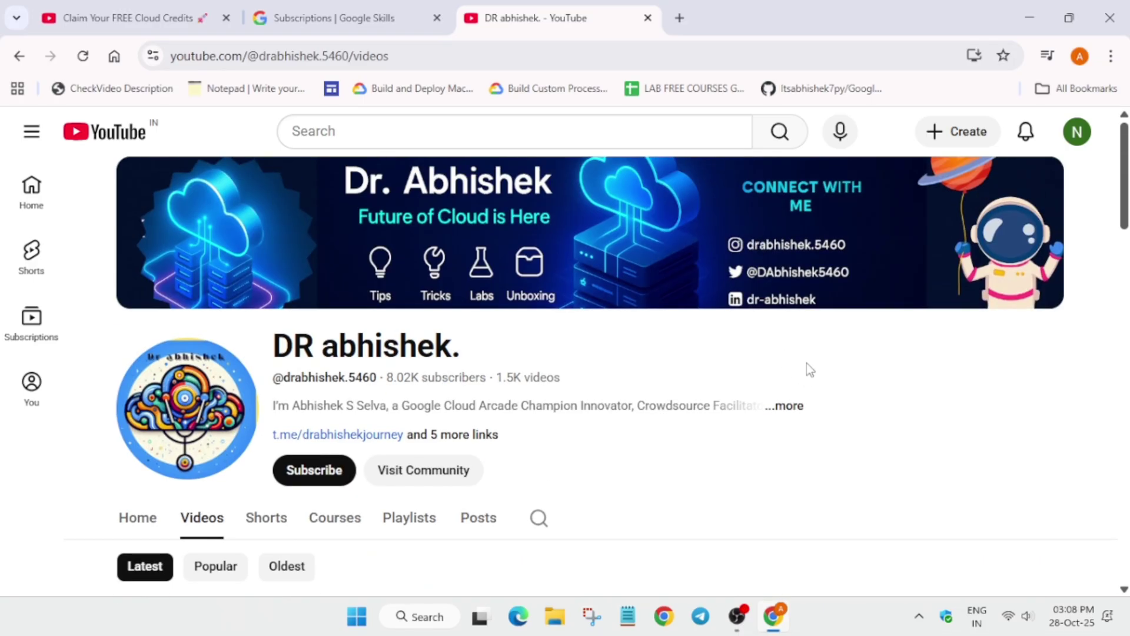